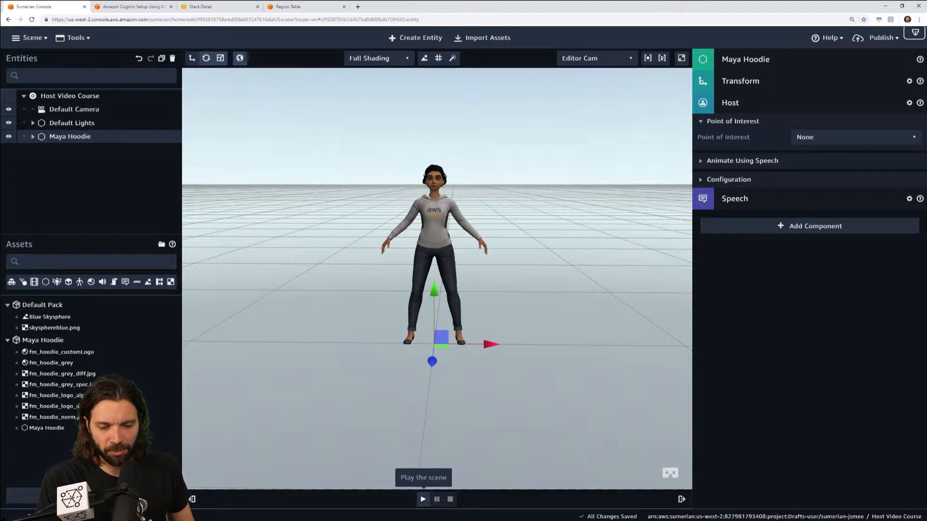
Play the scene, examine the idle Maya Hoodie host from several angles and distances, and stop playback.
left_click(423, 500)
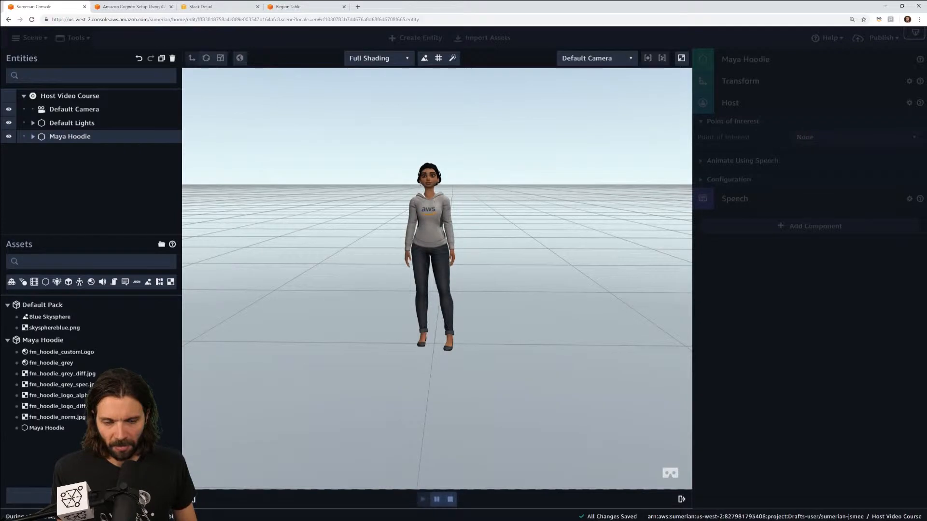
left_click_drag(437, 278, 360, 301)
scroll(437, 278, "down", 1)
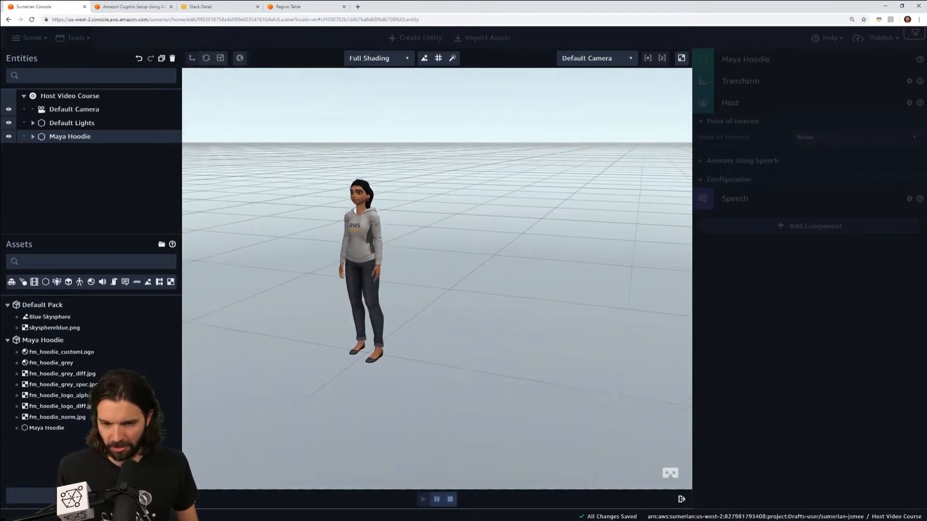
middle_click_drag(437, 279, 524, 272)
scroll(437, 278, "down", 2)
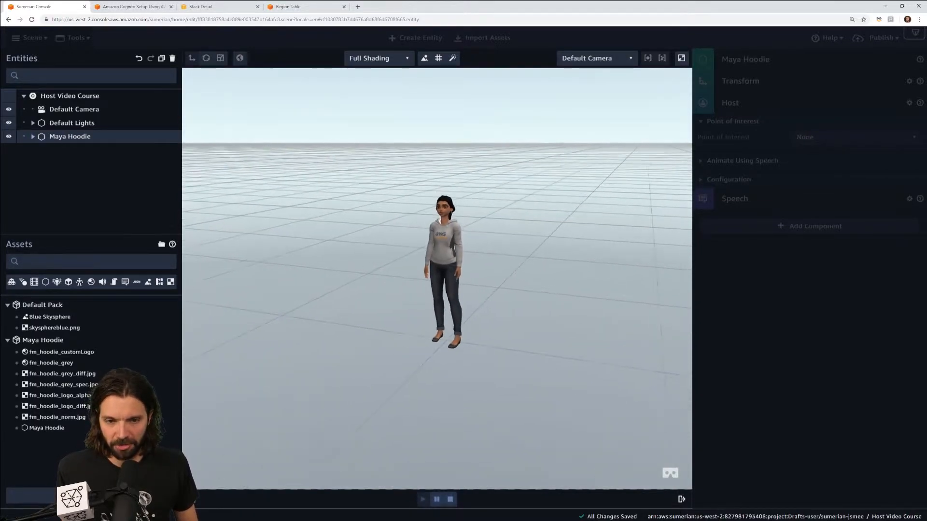
scroll(437, 279, "up", 3)
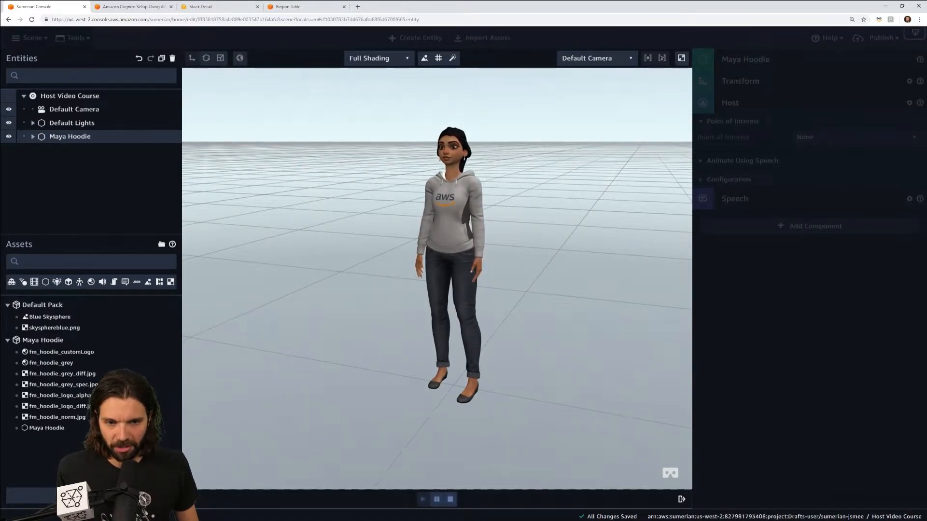
left_click_drag(507, 279, 294, 256)
middle_click_drag(372, 222, 383, 299)
left_click_drag(383, 300, 251, 338)
left_click_drag(589, 299, 426, 281)
middle_click_drag(426, 281, 411, 184)
left_click_drag(410, 188, 434, 233)
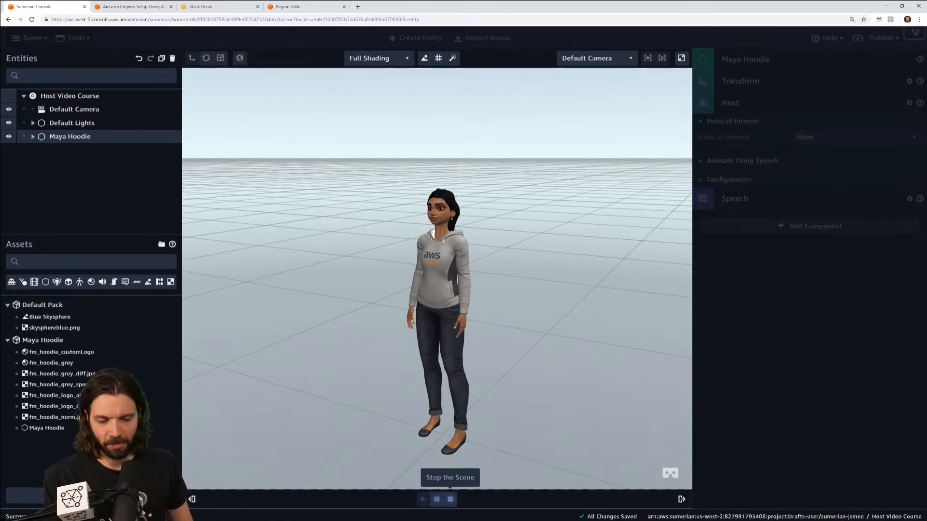
left_click(450, 499)
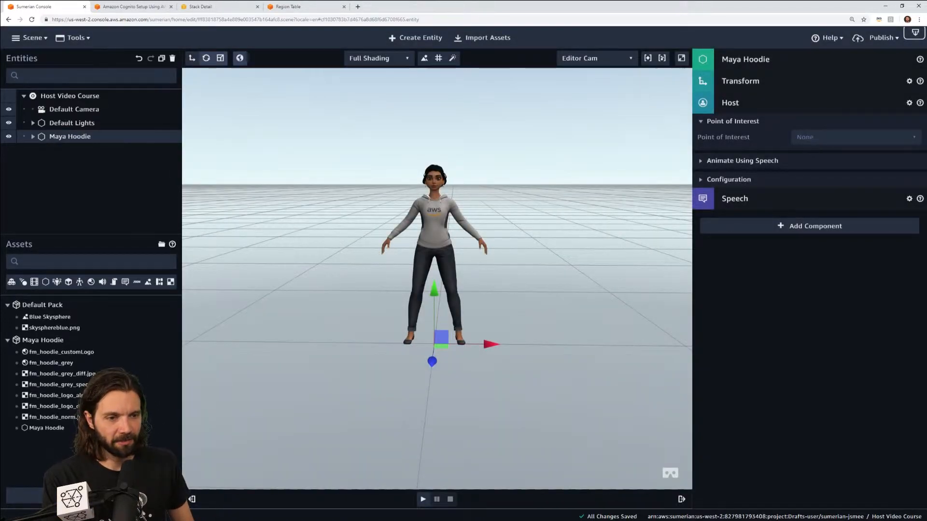
Set the Maya Hoodie host's Point of Interest to Look At Entity.
left_click(854, 137)
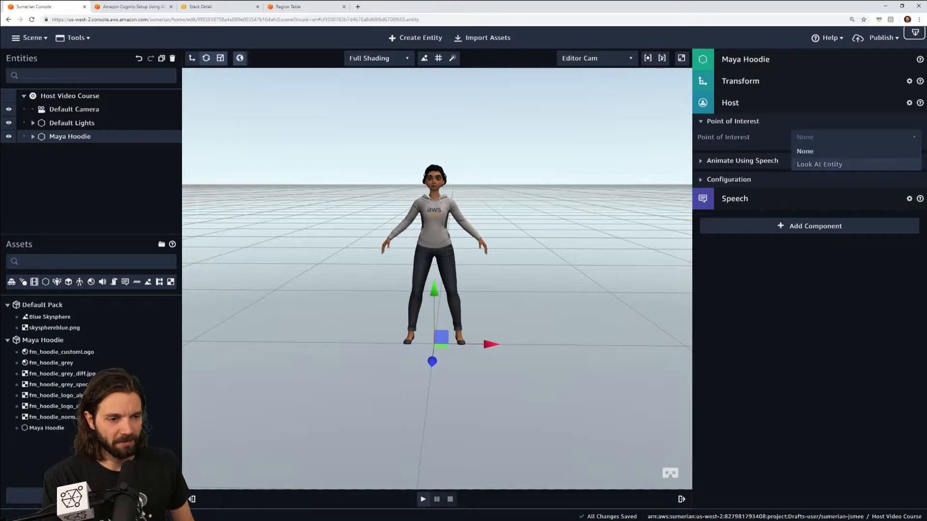
left_click(820, 165)
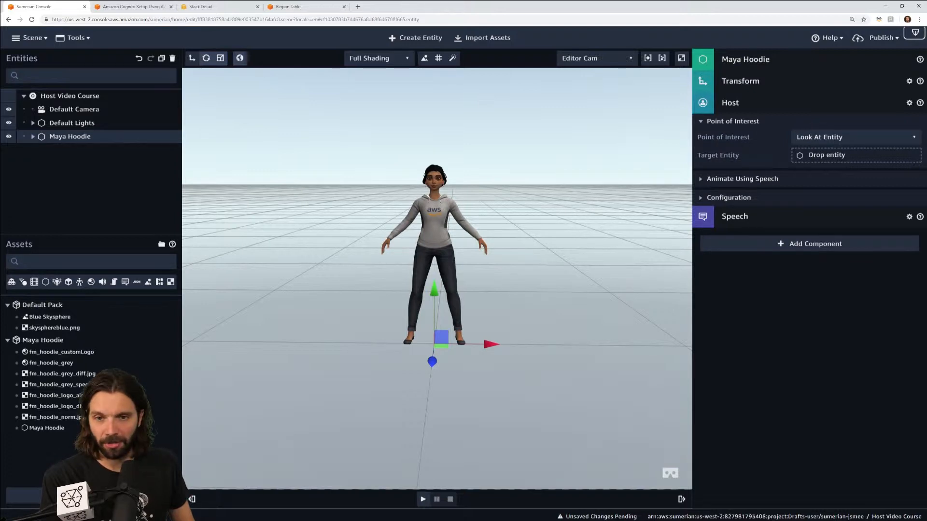
Create a box primitive and move it along the ground in front of the host, to about X -1.79, Z 1.51.
left_click(415, 38)
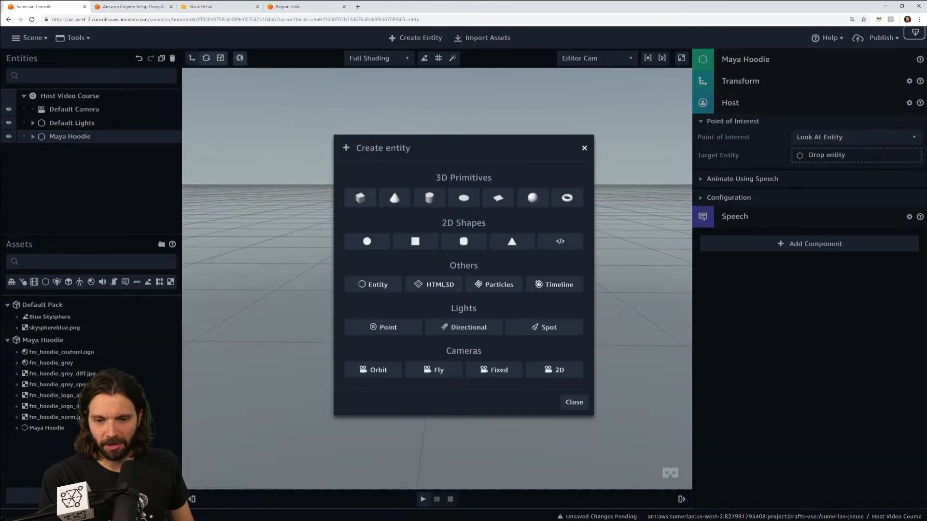
left_click(360, 197)
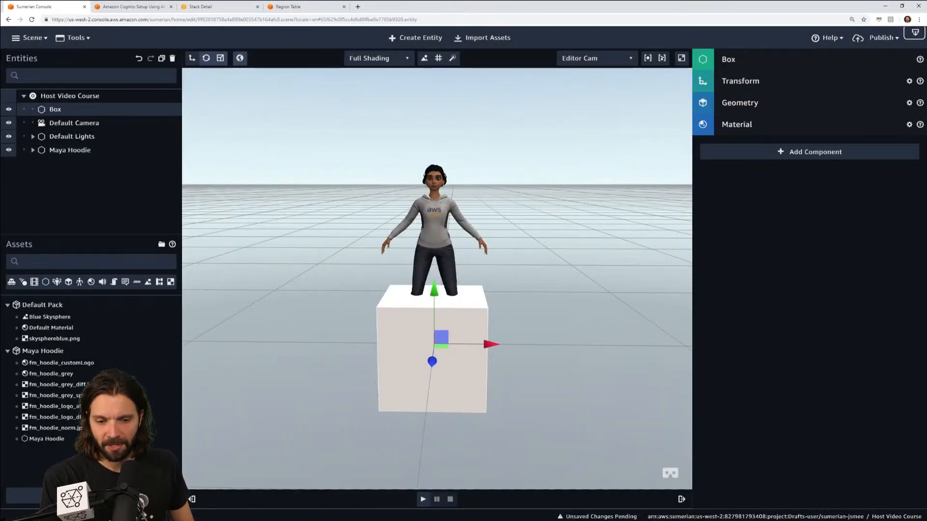
scroll(437, 279, "down", 3)
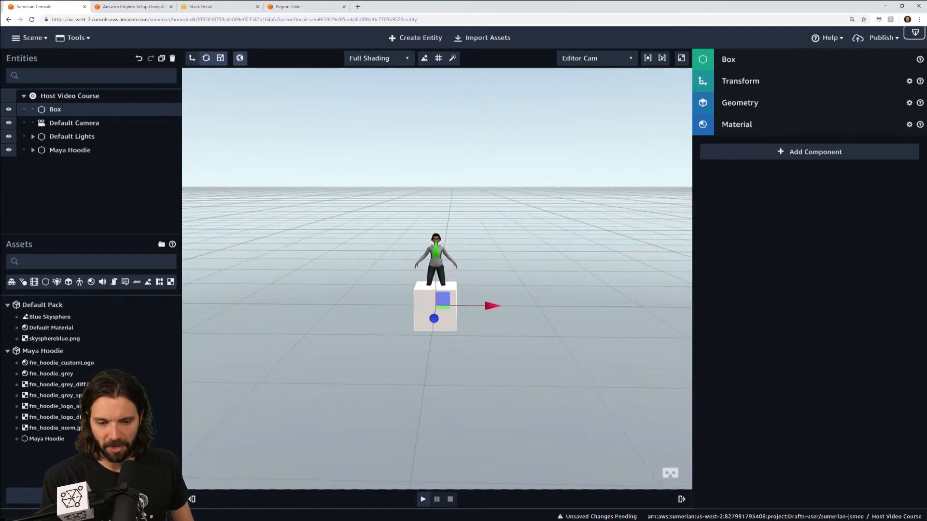
left_click_drag(434, 318, 427, 365)
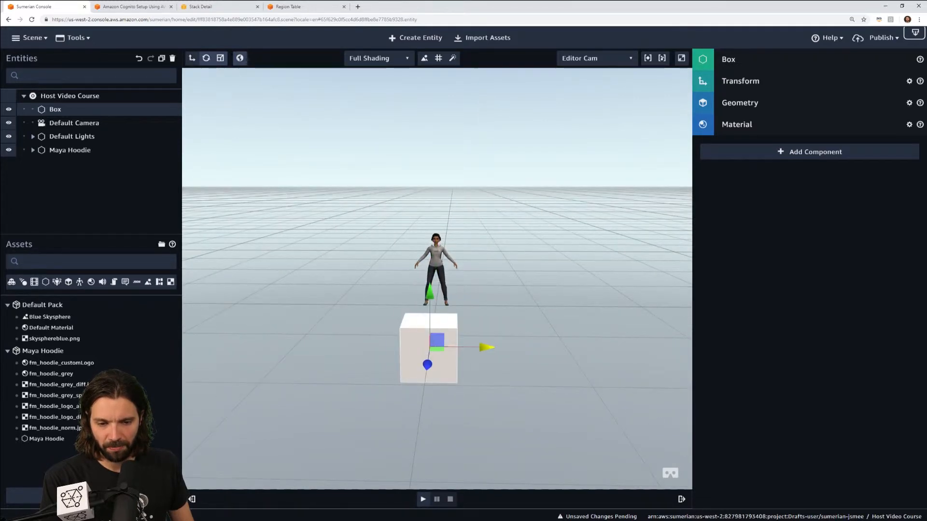
left_click_drag(487, 347, 391, 346)
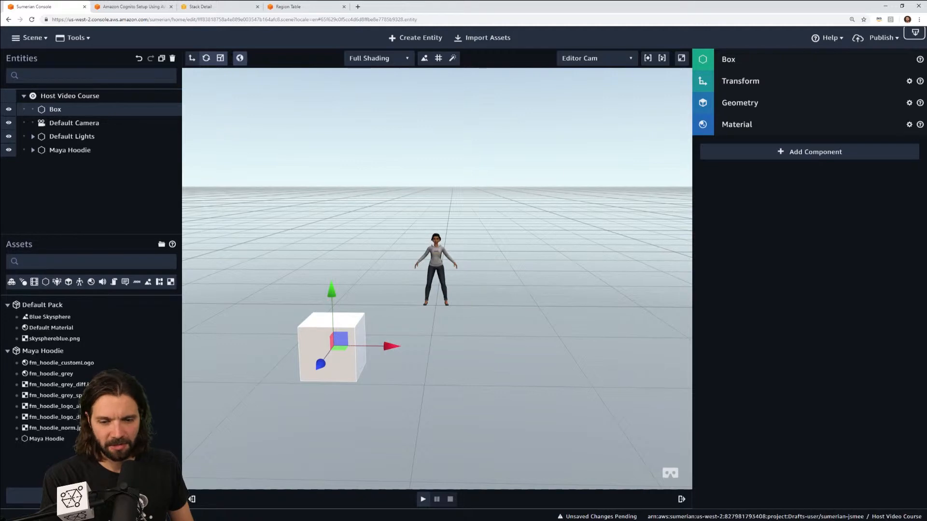
left_click_drag(320, 365, 341, 337)
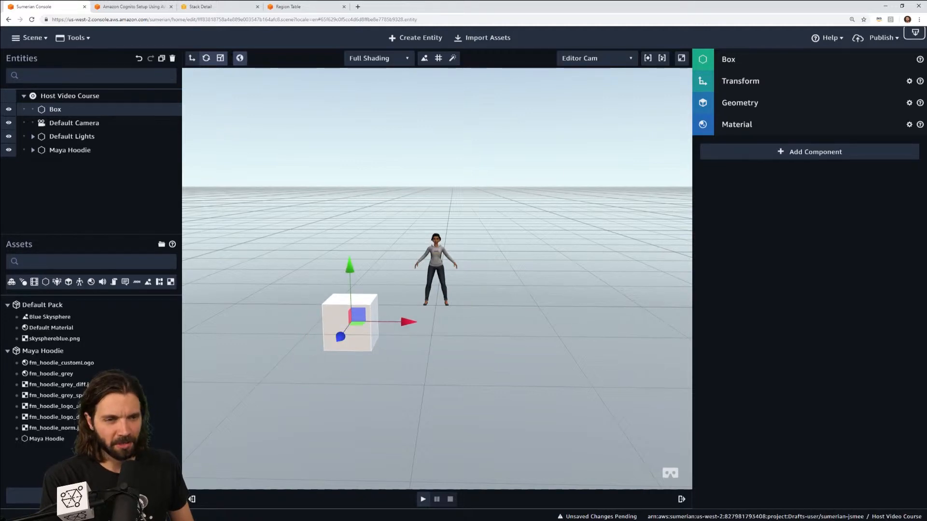
Assign the Box as the Maya Hoodie host's Target Entity and play the scene to examine where she looks.
left_click(69, 150)
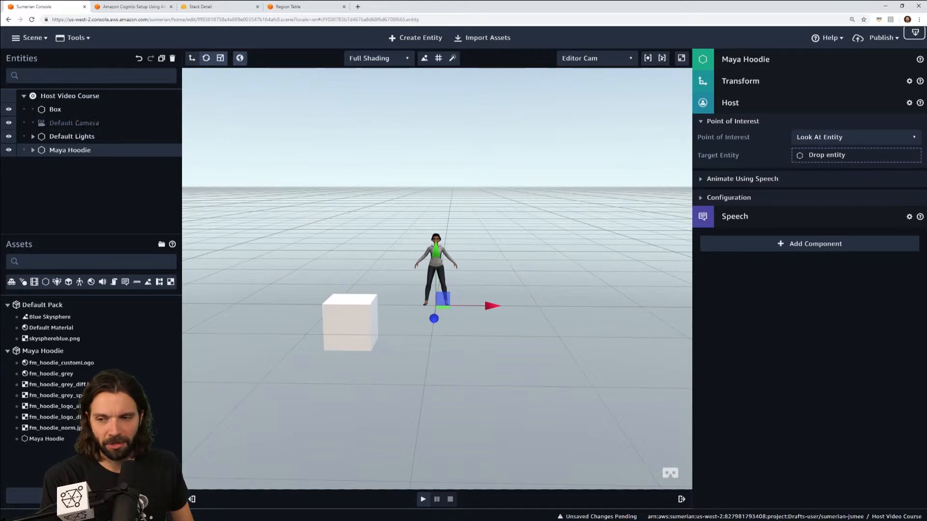
left_click_drag(55, 109, 823, 155)
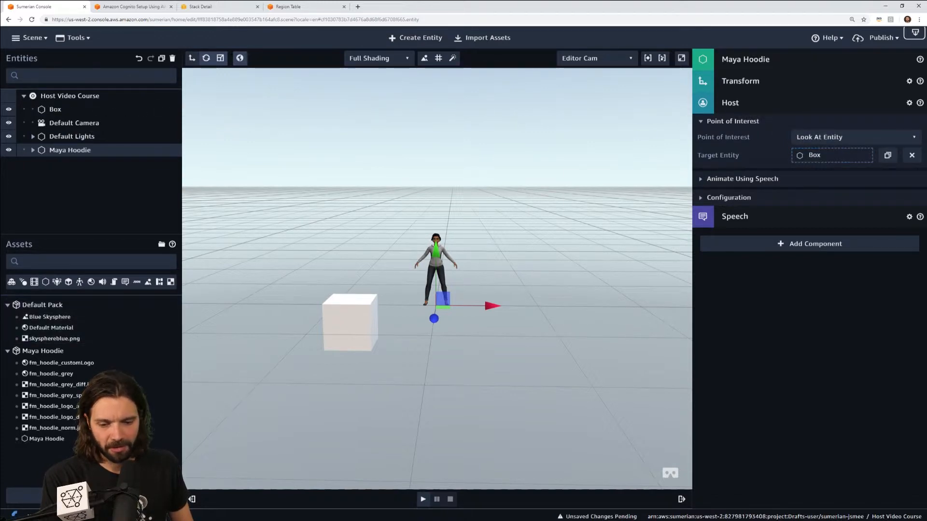
scroll(437, 278, "down", 3)
scroll(437, 278, "up", 7)
right_click_drag(436, 278, 367, 279)
middle_click_drag(437, 279, 491, 272)
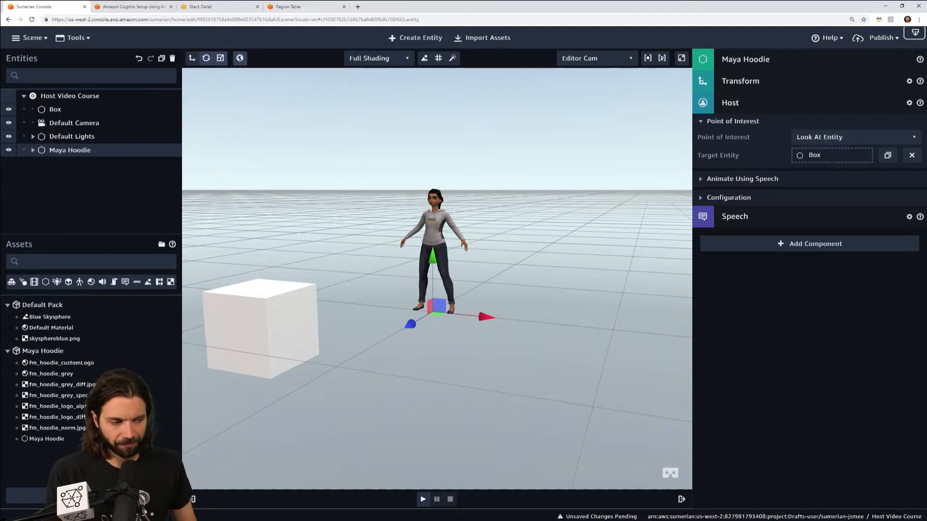
key("space")
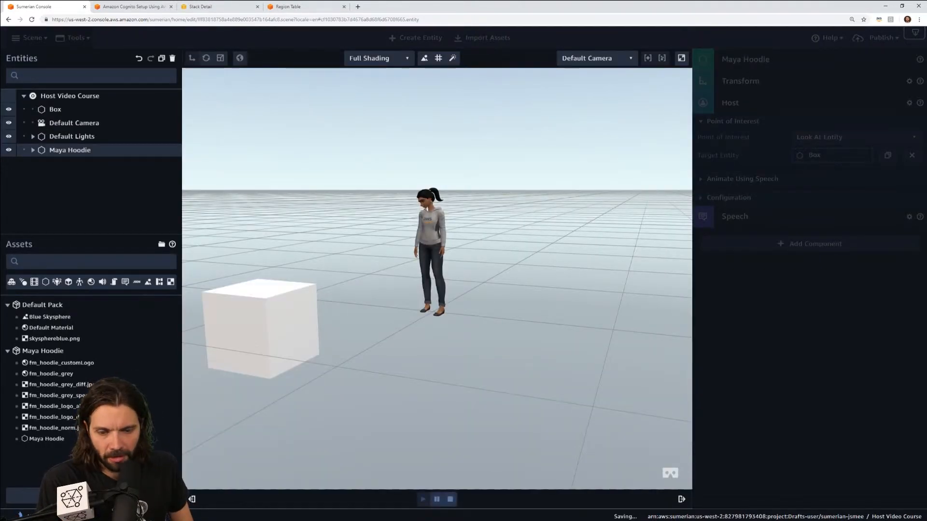
left_click_drag(366, 290, 345, 275)
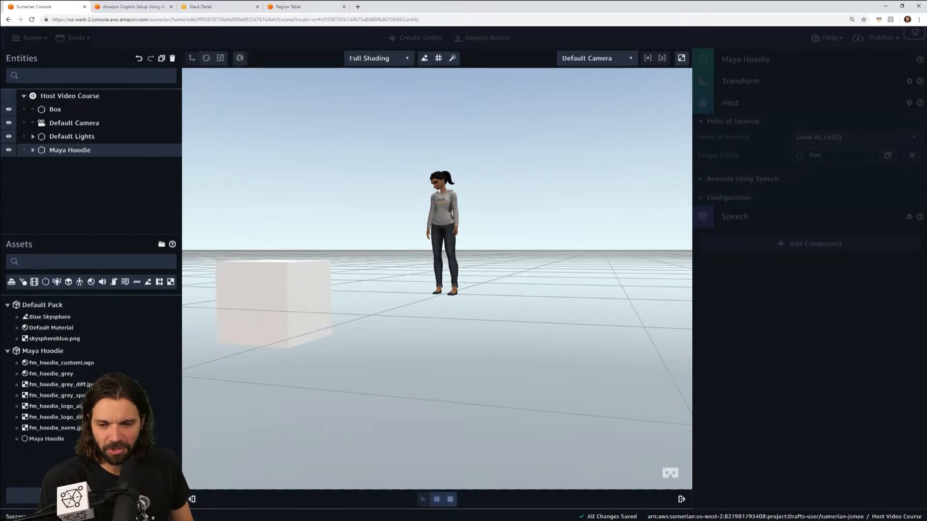
left_click_drag(437, 278, 420, 298)
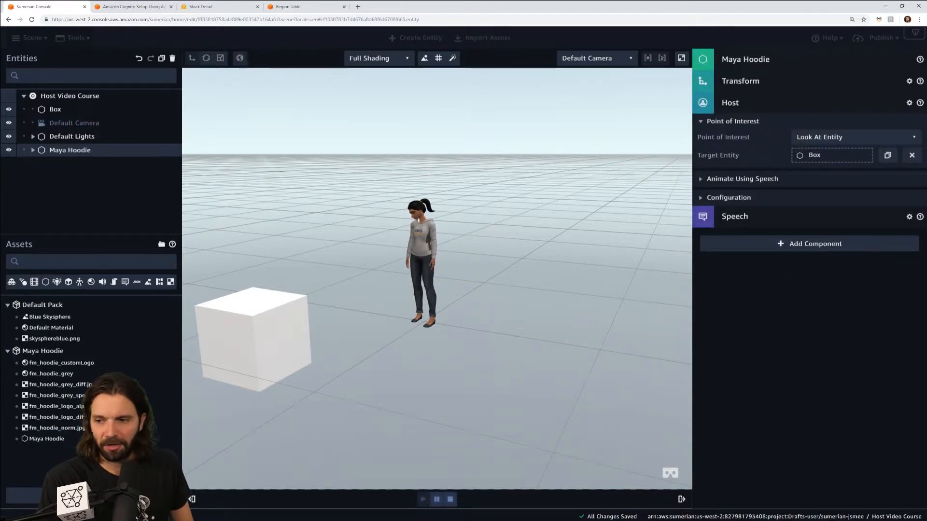
Move the box to about X 1.81, Y 1.4 while the scene plays, check the host's gaze, and stop playback.
left_click(55, 109)
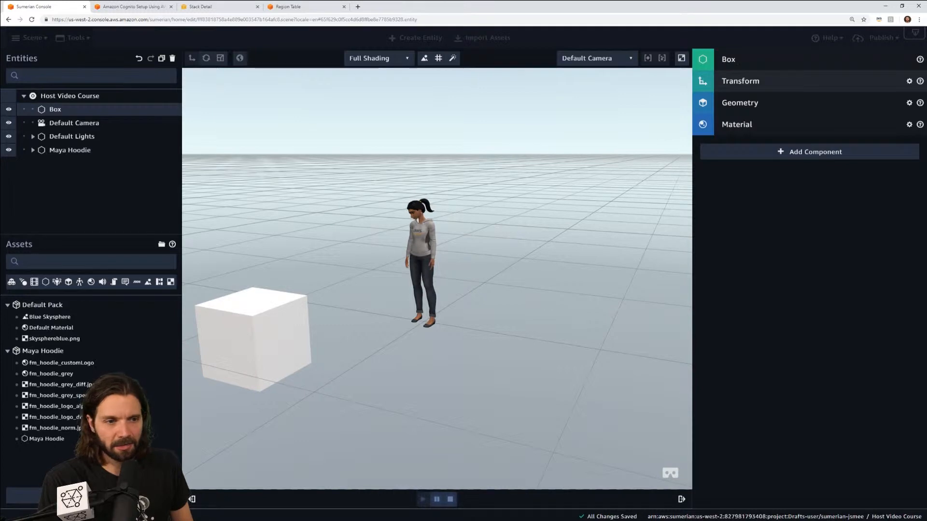
left_click(740, 81)
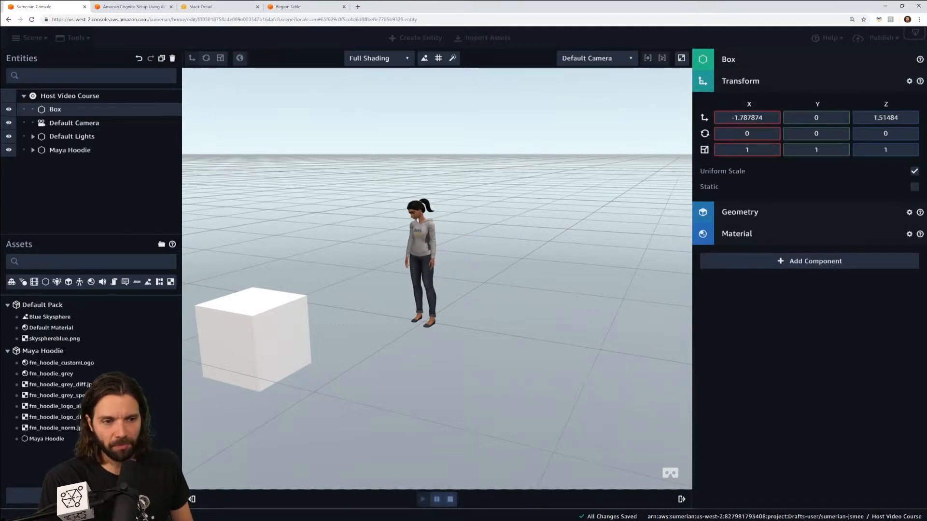
left_click_drag(748, 118, 823, 118)
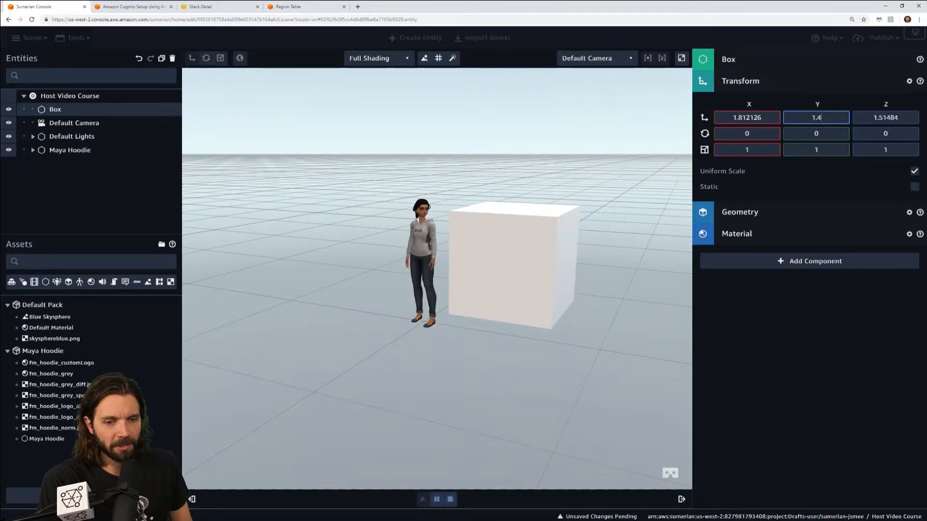
left_click_drag(483, 271, 579, 295)
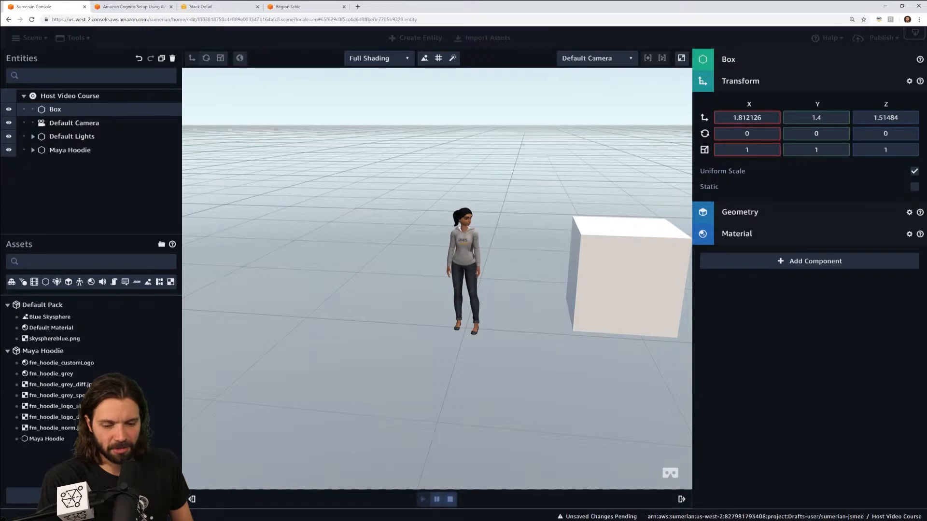
key("shift+p")
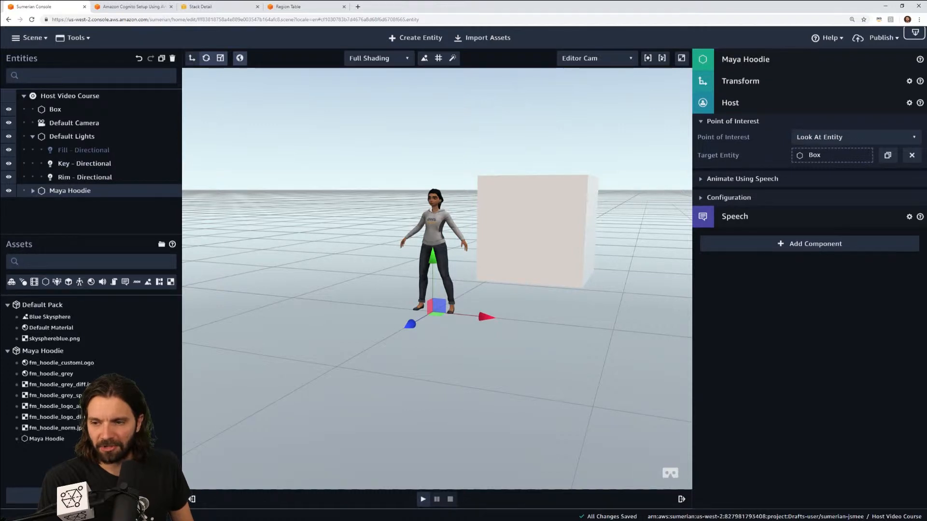
Assign the Fill - Directional light as the host's Target Entity, play the scene to check her gaze, and stop it.
left_click_drag(83, 150, 831, 155)
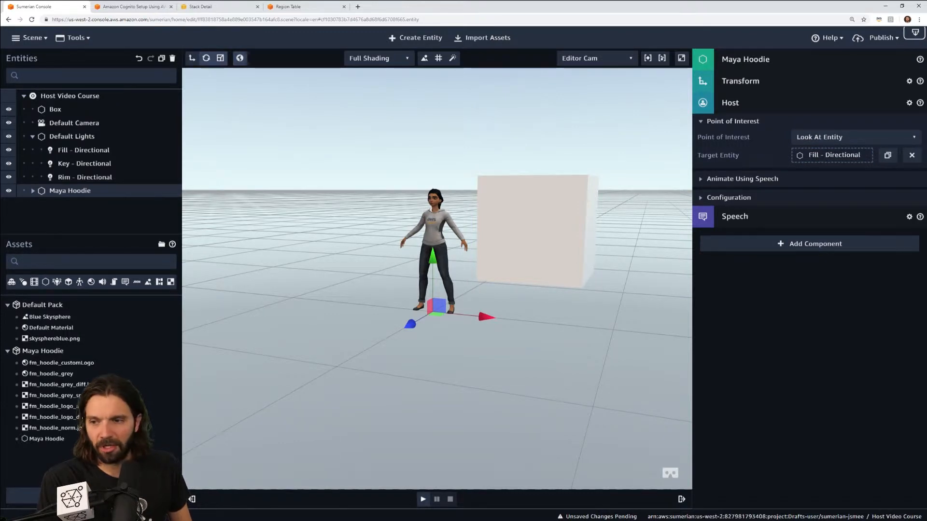
key("p")
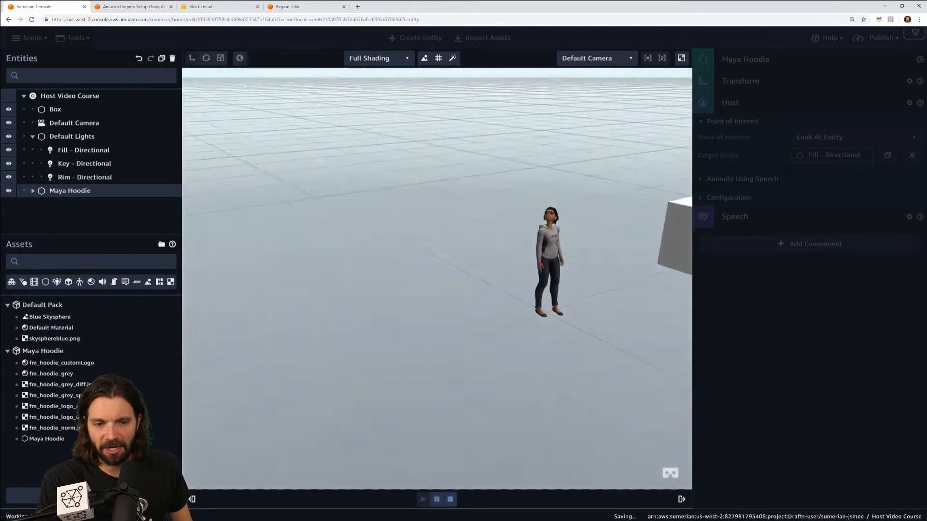
mouse_move(437, 271)
left_mouse_down()
mouse_move(441, 280)
mouse_move(396, 232)
mouse_move(314, 211)
mouse_move(275, 154)
mouse_move(294, 183)
mouse_move(454, 275)
mouse_move(430, 282)
mouse_move(483, 253)
mouse_move(461, 275)
mouse_move(435, 264)
left_mouse_up()
scroll(437, 279, "down", 2)
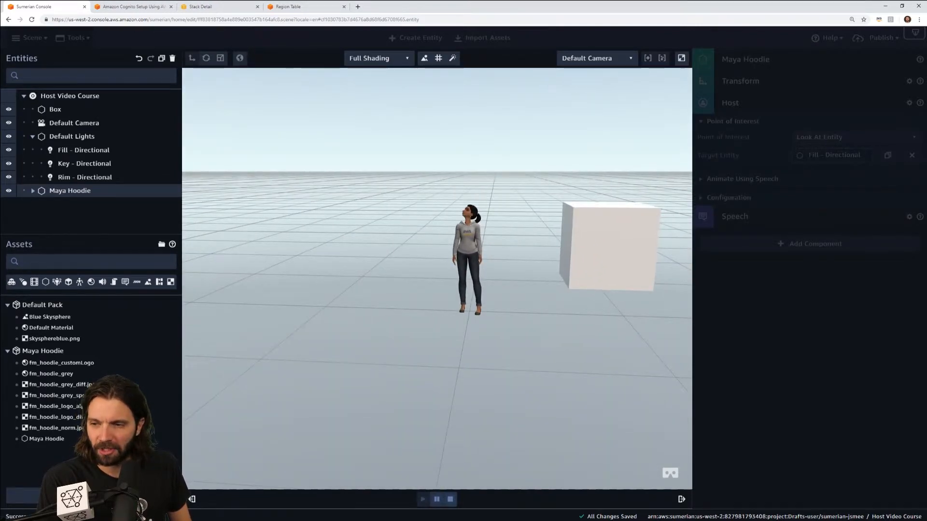
key("space")
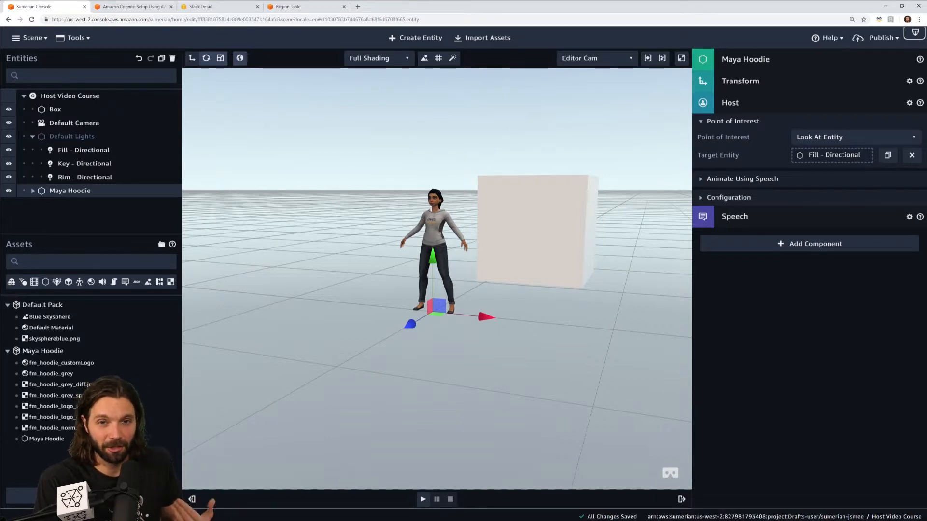
Delete the Box entity from the scene and confirm its removal.
left_click(55, 109)
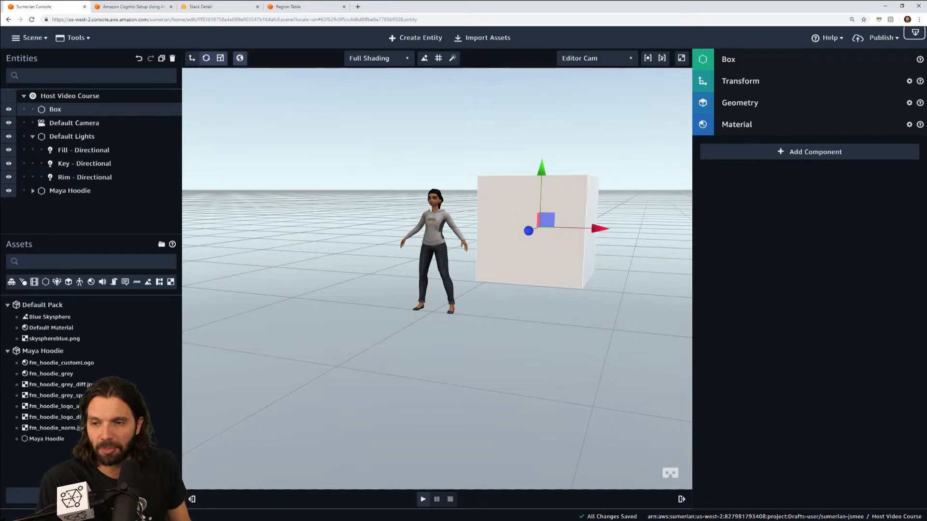
key("Delete")
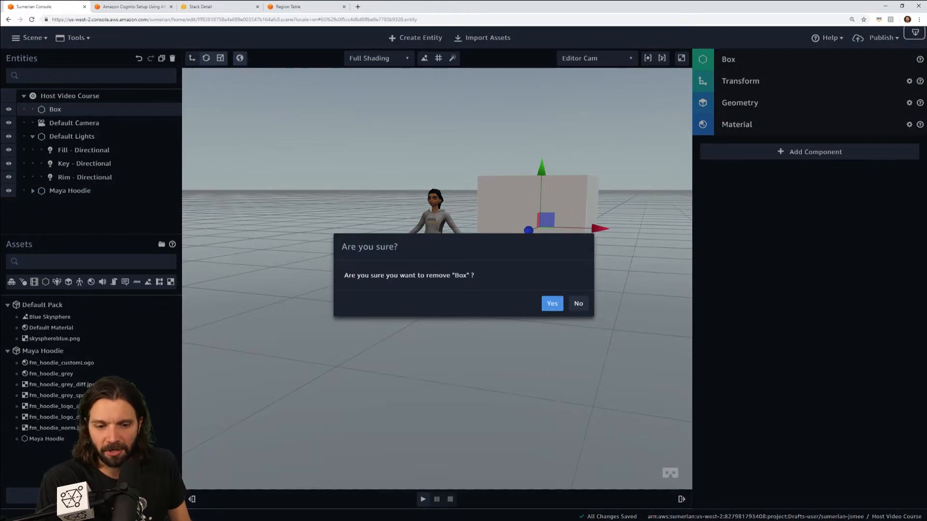
key("Return")
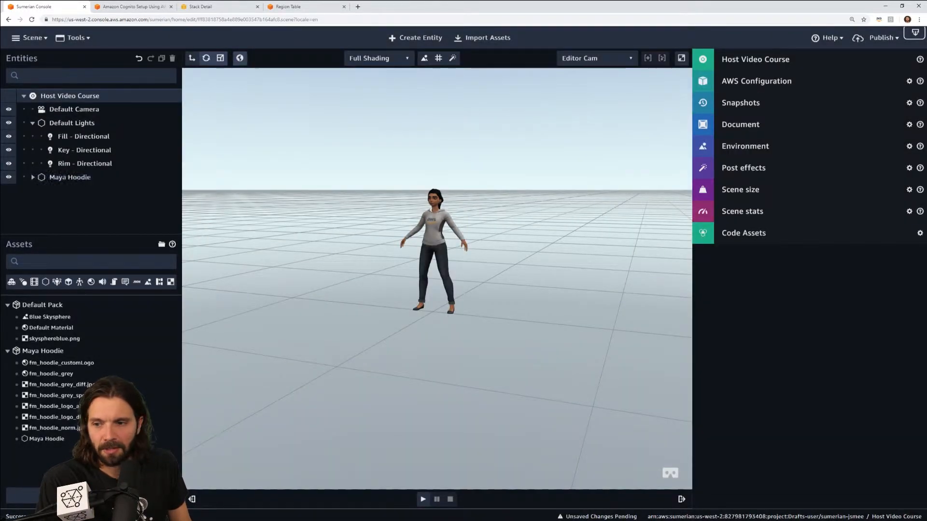
Collapse the Default Lights group and assign the Default Camera as the Maya Hoodie host's Target Entity.
left_click(70, 177)
left_click(32, 123)
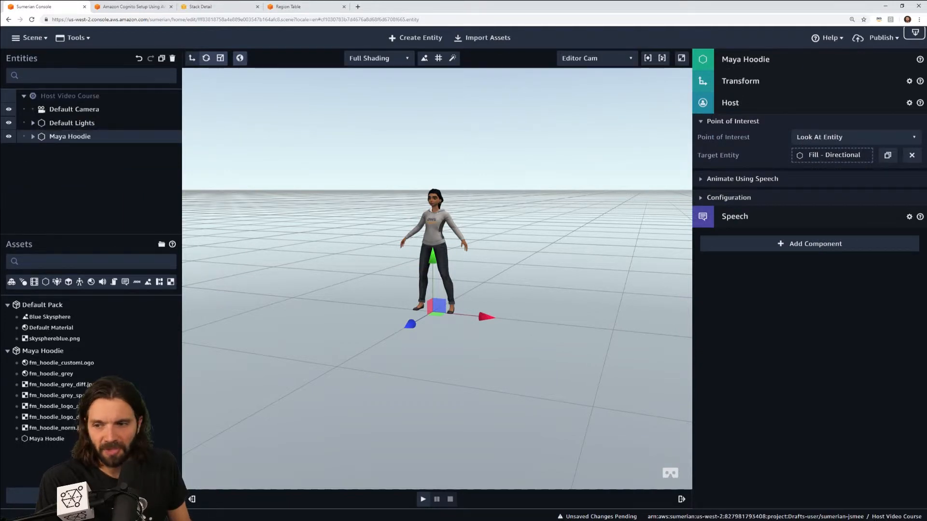
left_click_drag(72, 110, 804, 155)
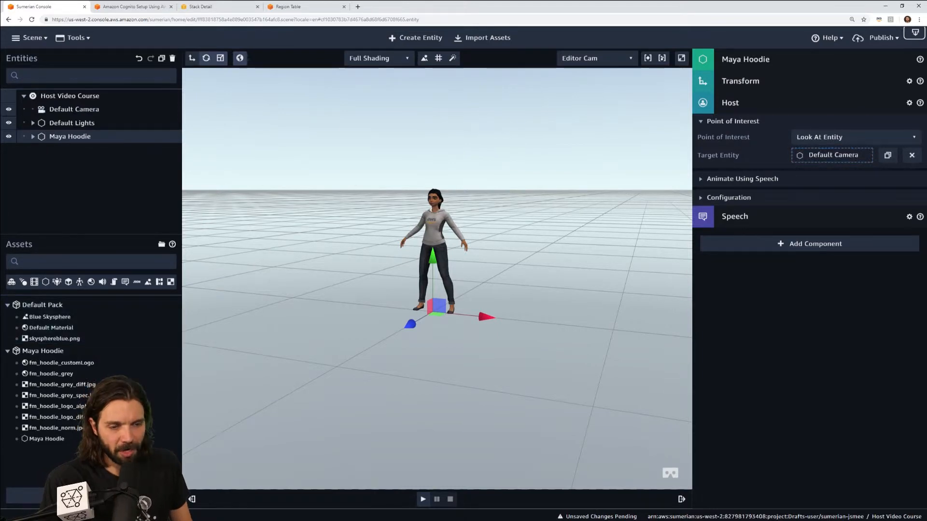
scroll(437, 278, "up", 5)
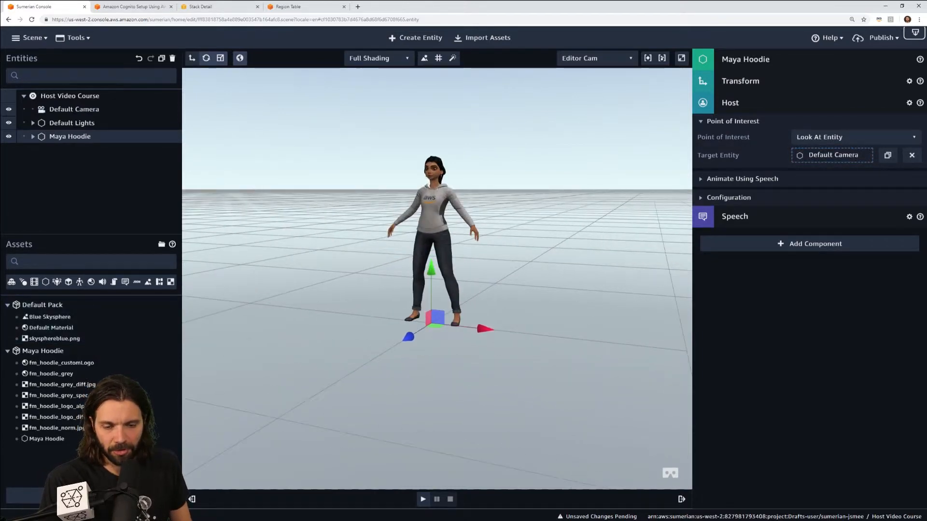
Play the scene, check from several camera angles and distances whether the host's gaze follows the Default Camera, and stop playback.
middle_click_drag(423, 147, 445, 236)
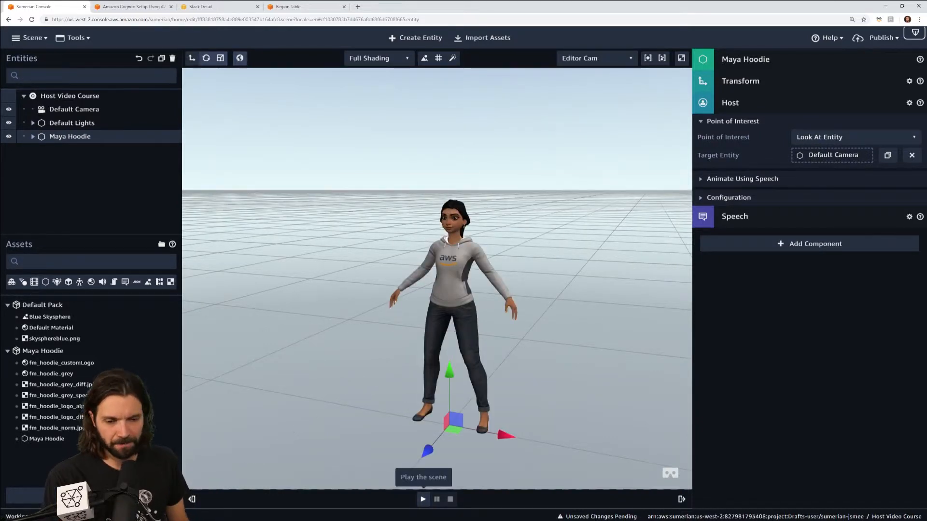
left_click(423, 499)
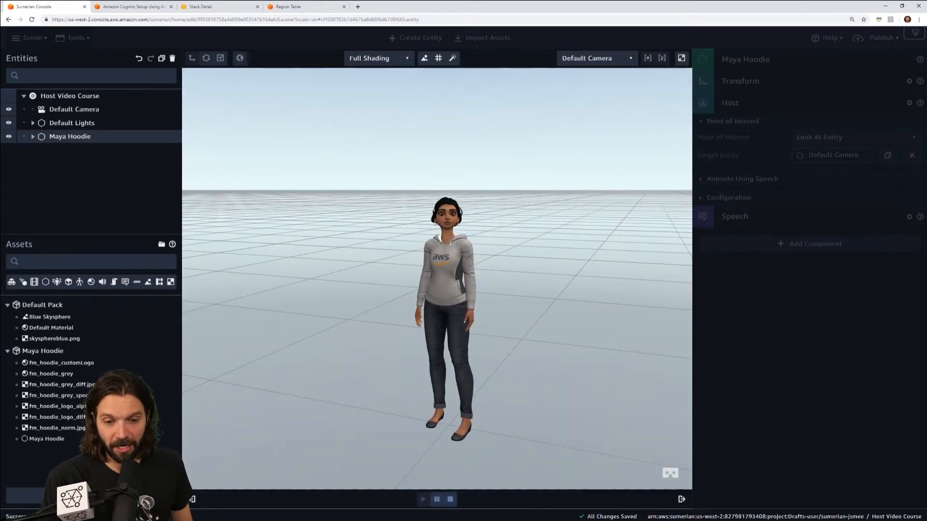
left_click_drag(437, 279, 281, 329)
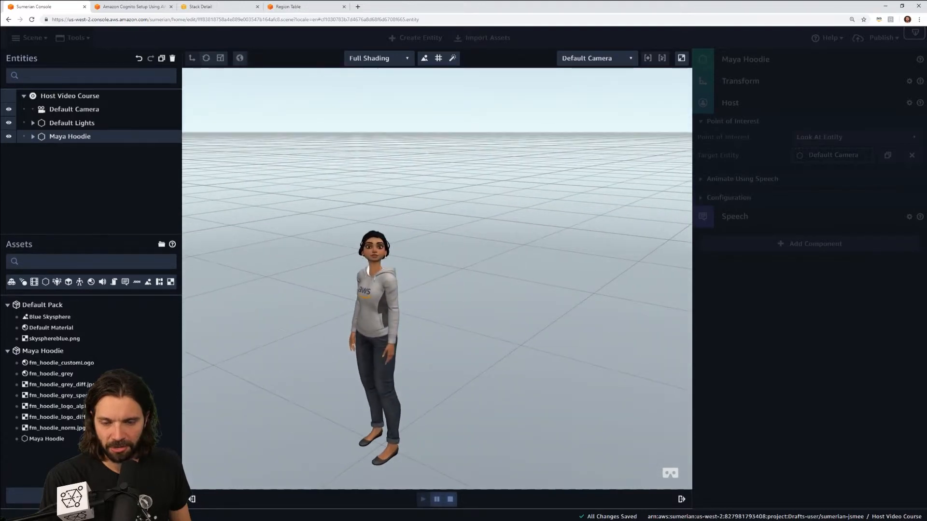
scroll(281, 330, "down", 1)
scroll(281, 330, "up", 5)
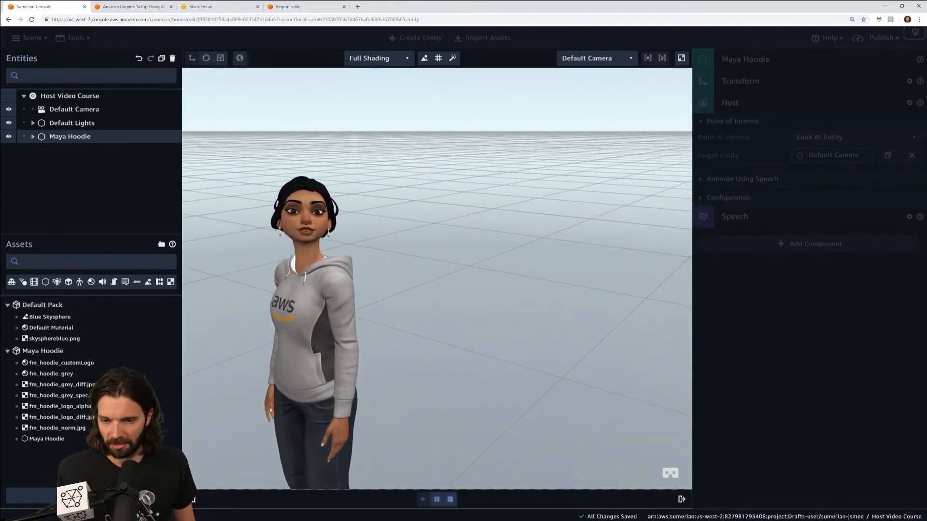
right_click_drag(281, 330, 371, 348)
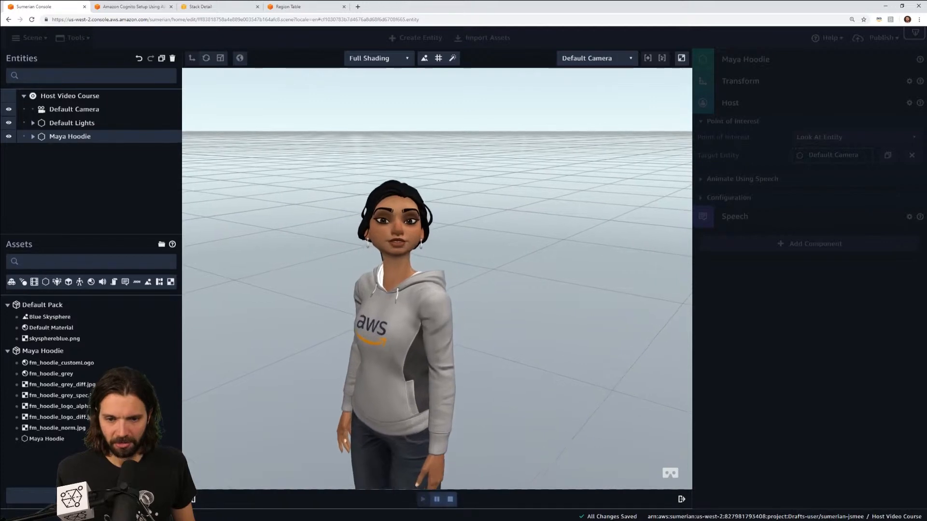
scroll(437, 279, "up", 3)
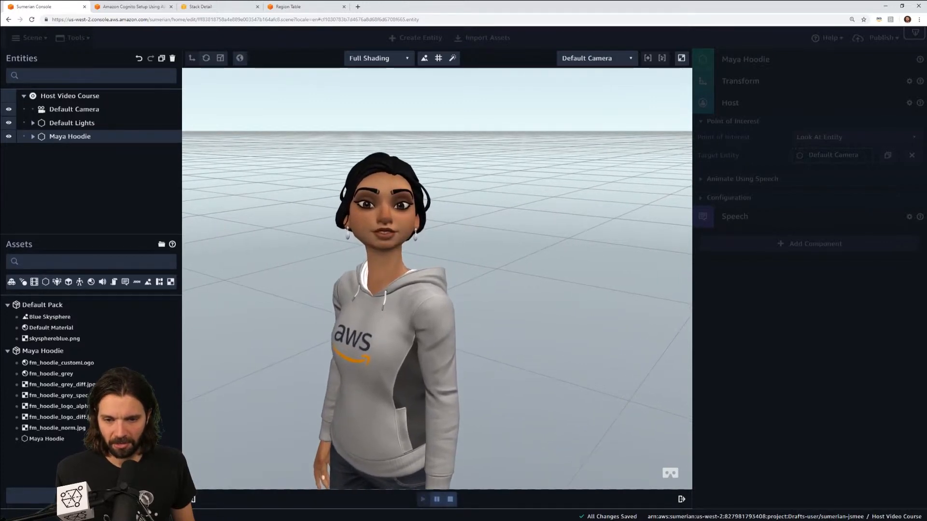
right_click_drag(384, 279, 452, 317)
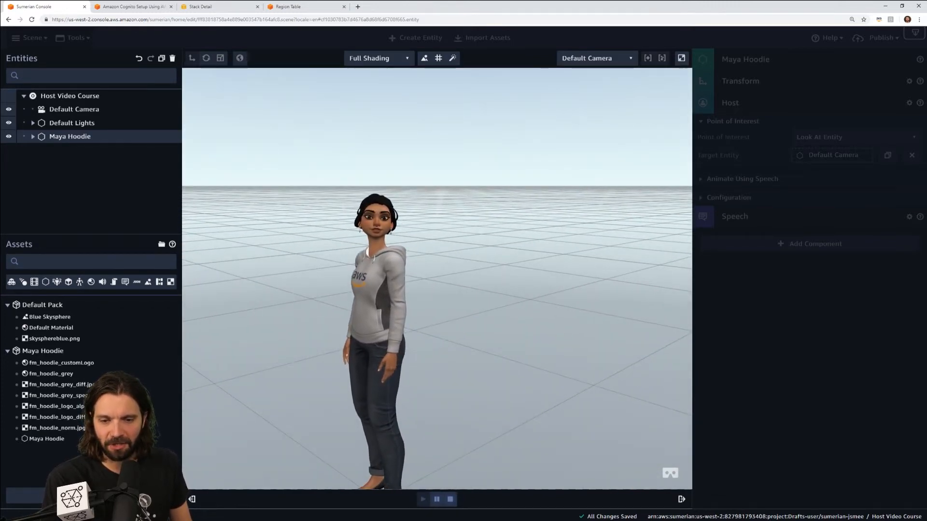
scroll(437, 278, "down", 1)
scroll(437, 279, "up", 4)
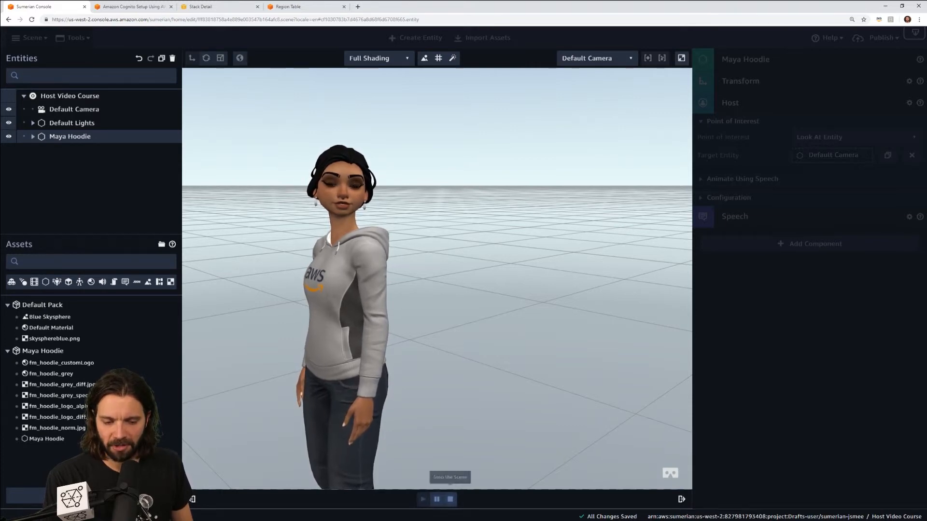
left_click(450, 500)
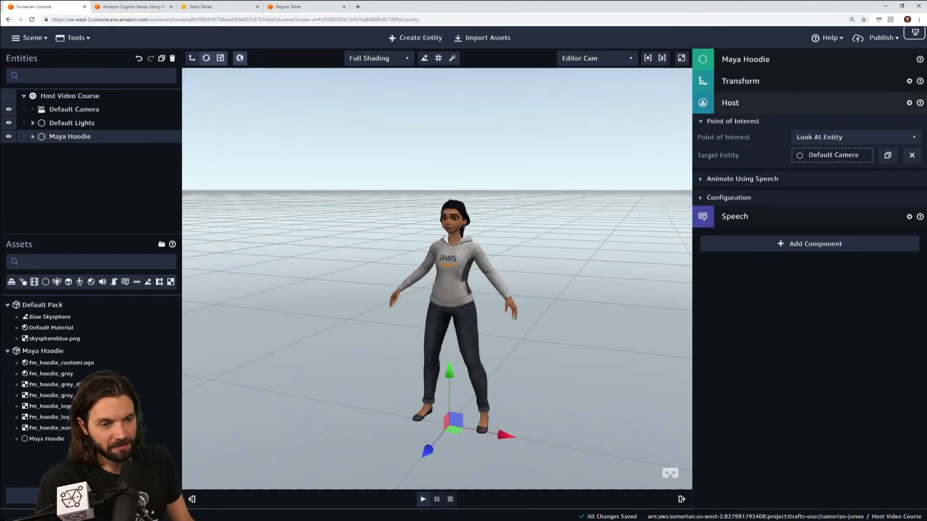
Set the host's speech animation Gesture Hold Time to 1 and collapse the Point of Interest, Animate Using Speech and Host sections.
left_click(733, 122)
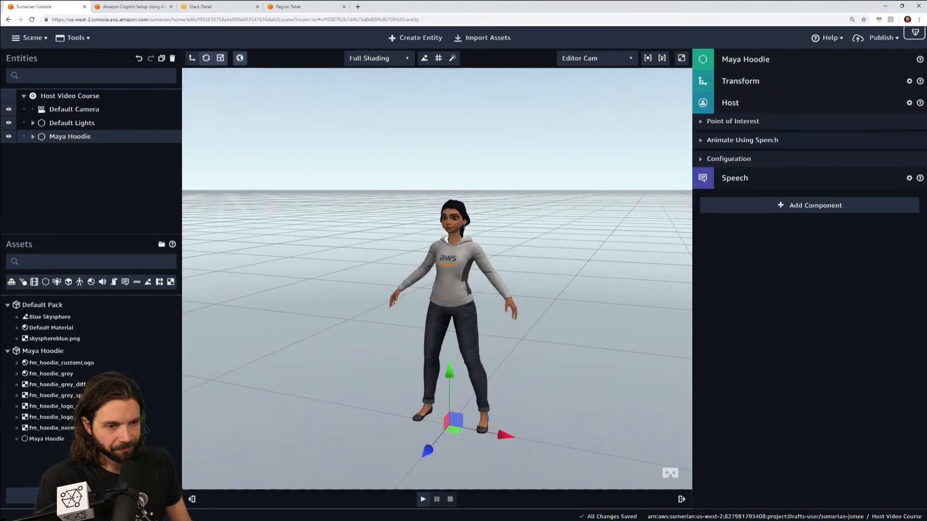
left_click(742, 140)
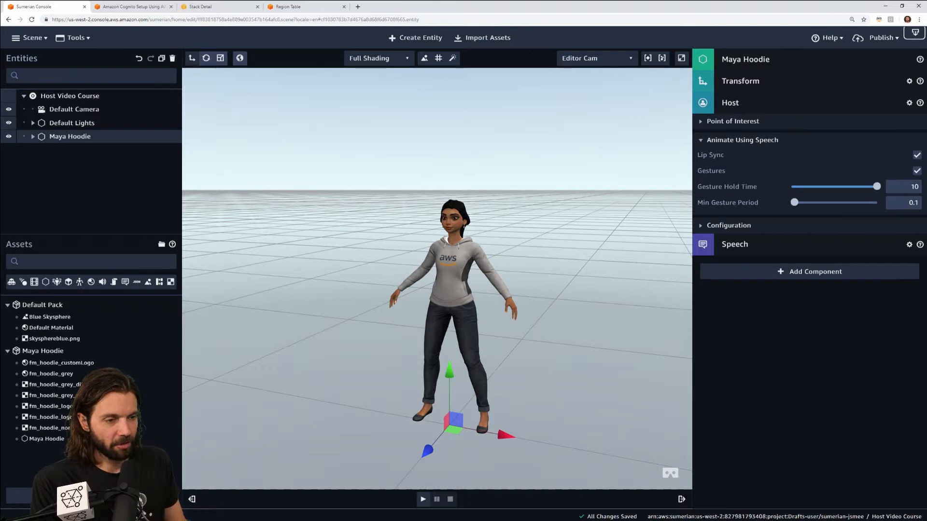
left_click(903, 187)
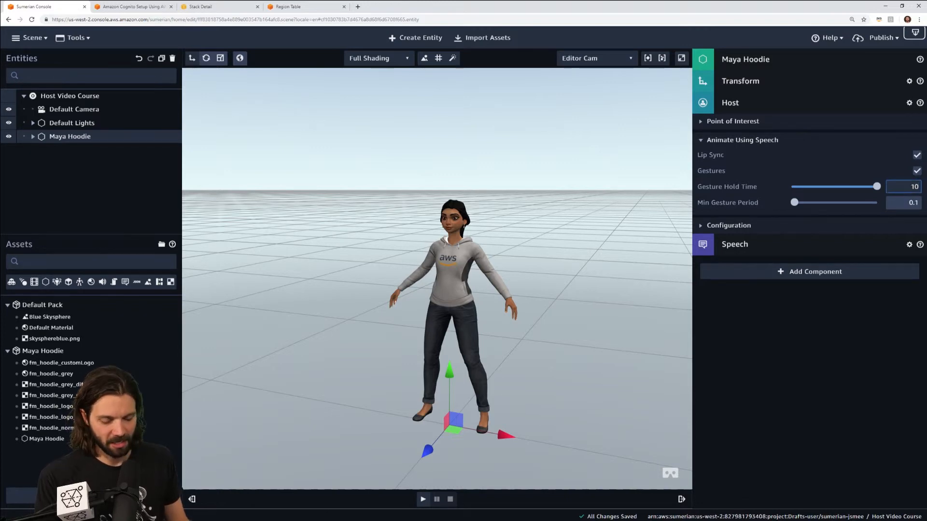
key("BackSpace")
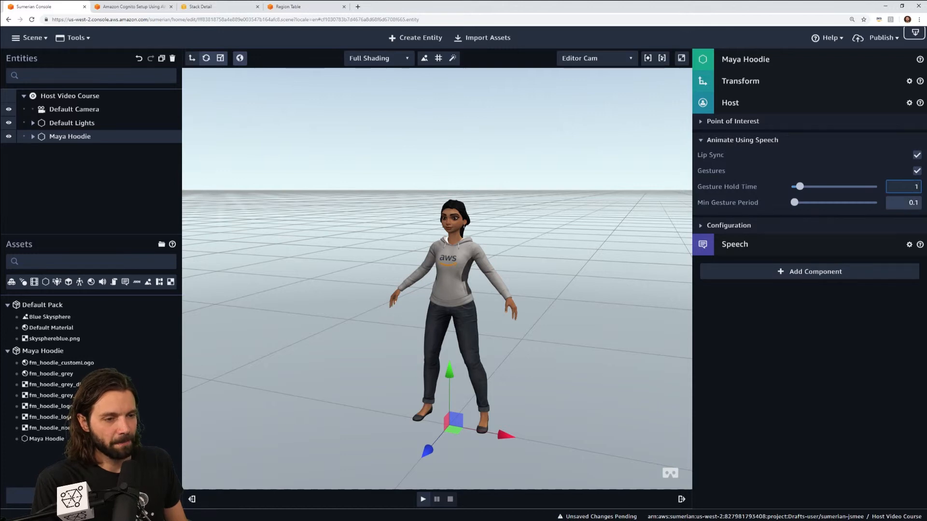
key("Return")
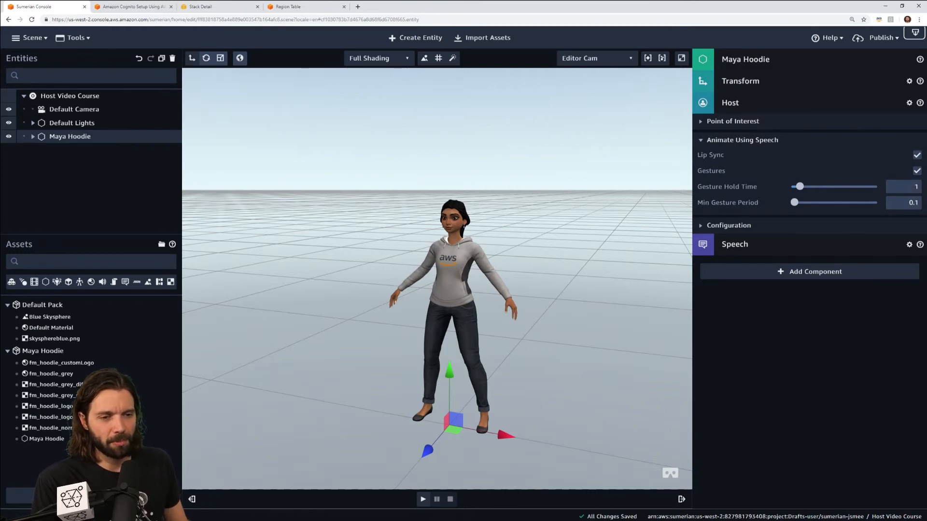
left_click(742, 140)
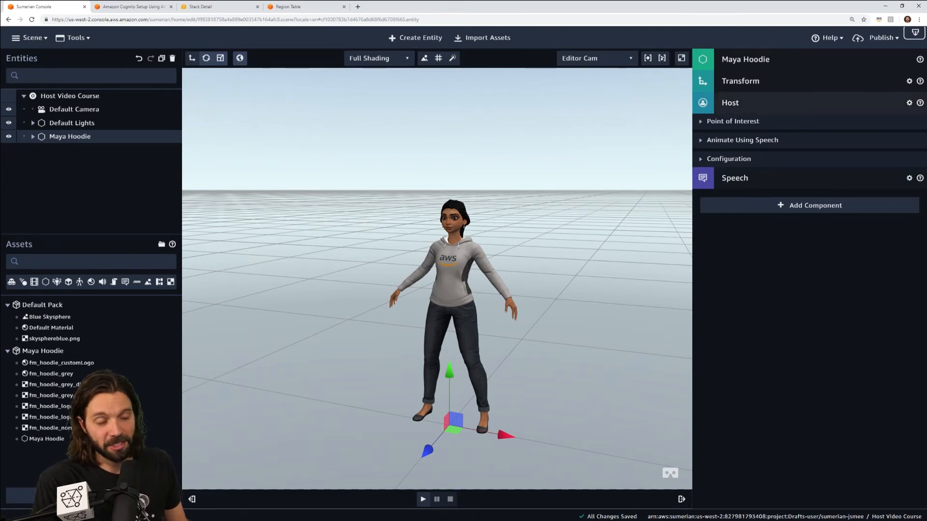
left_click(742, 103)
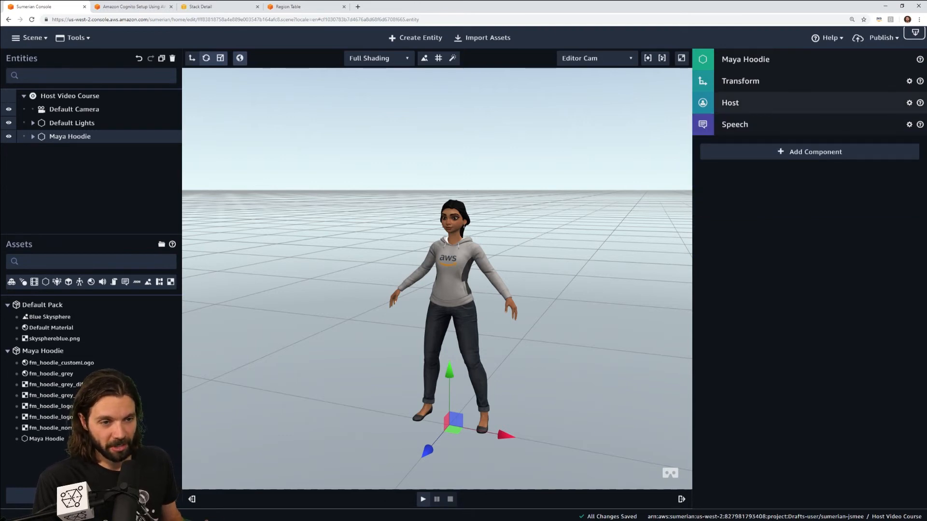